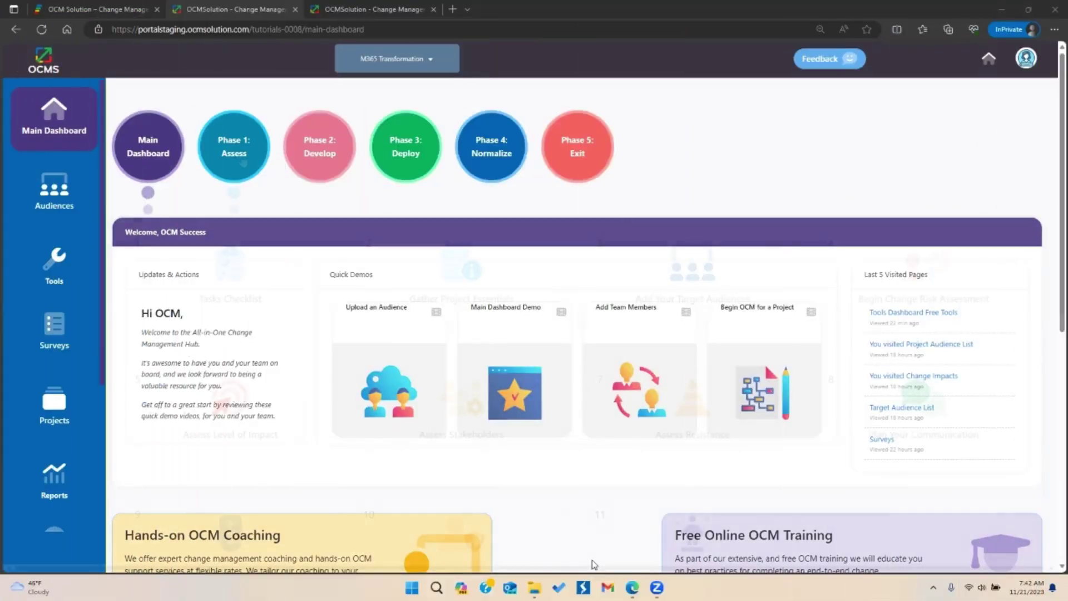
# Open the Phase 1: Assess Tasks Checklist for the project
pyautogui.click(242, 158)
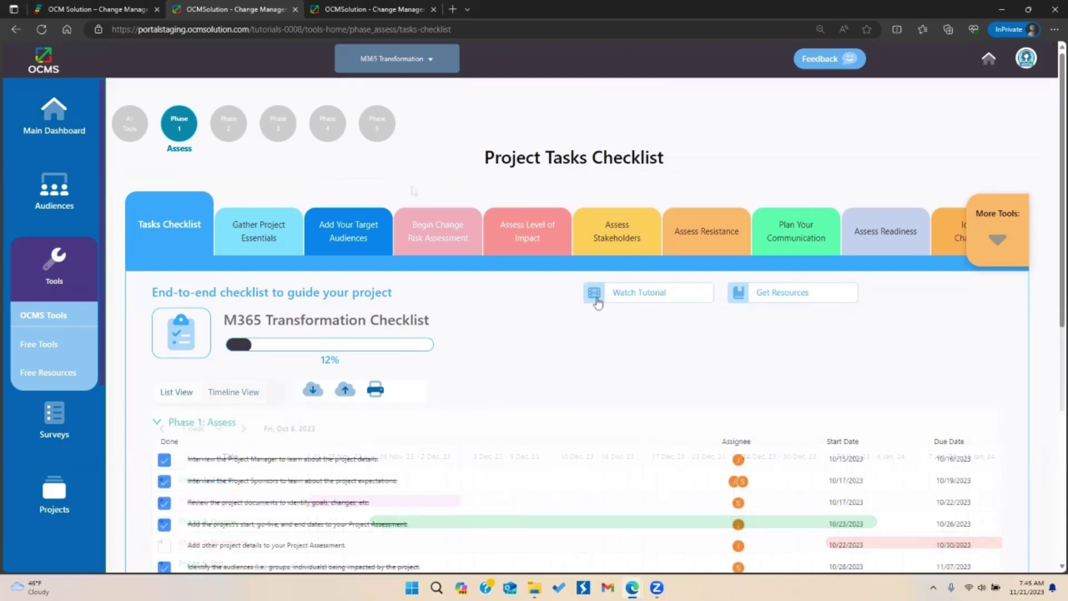
pyautogui.scroll(-3, 565, 365)
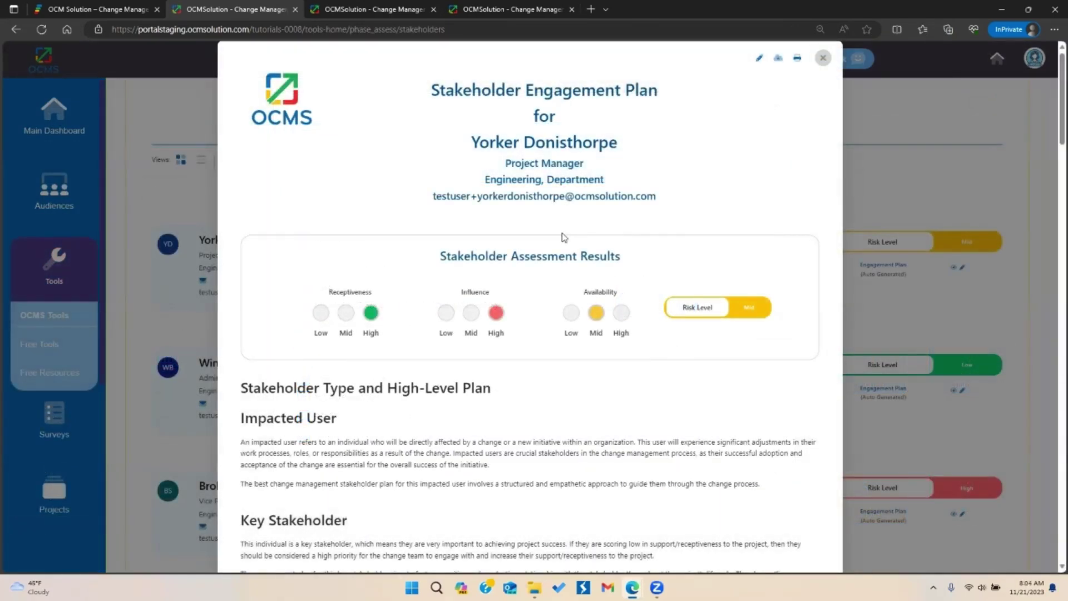
pyautogui.scroll(-1, 541, 262)
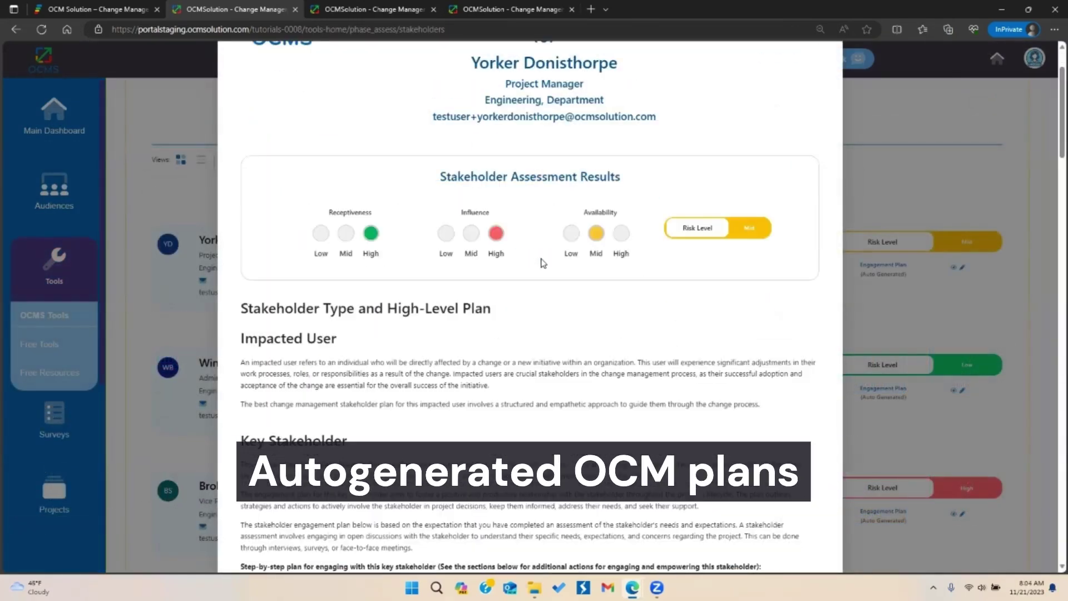
pyautogui.scroll(-3, 539, 267)
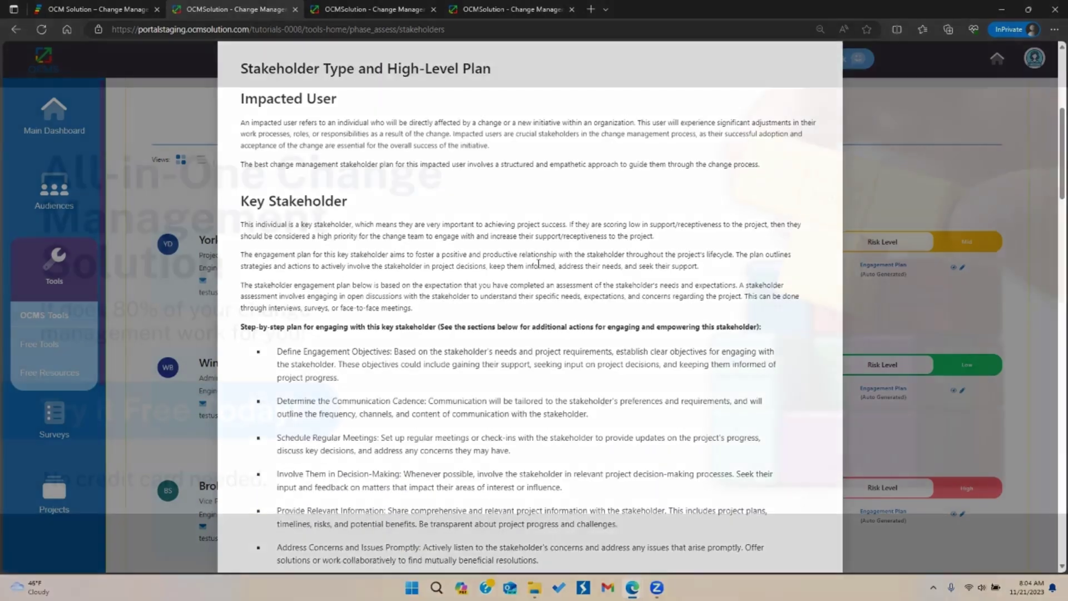